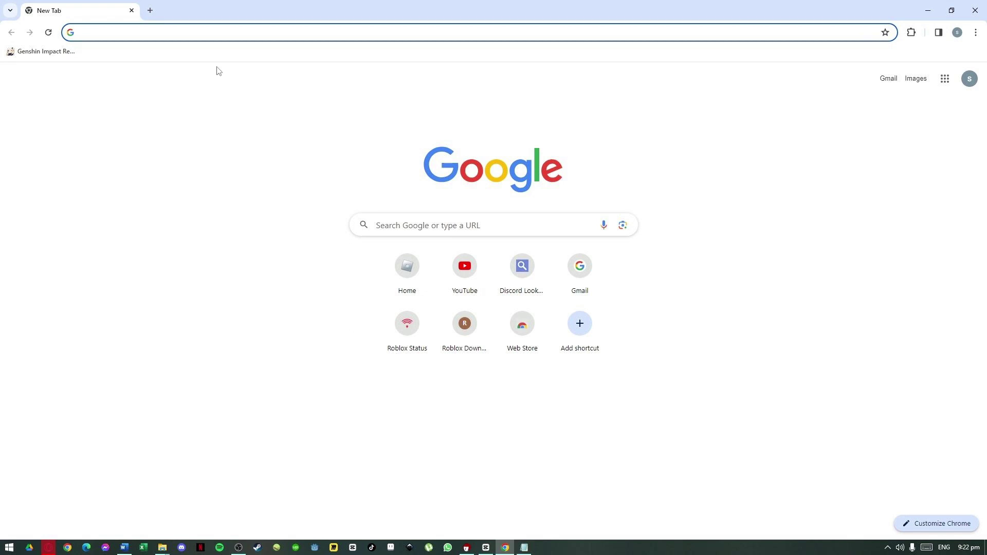
# Search for gpg4win in Chrome and download the Gpg4win 4.2.0 installer from gpg4win.org
pyautogui.click(232, 31)
pyautogui.write('gpg')
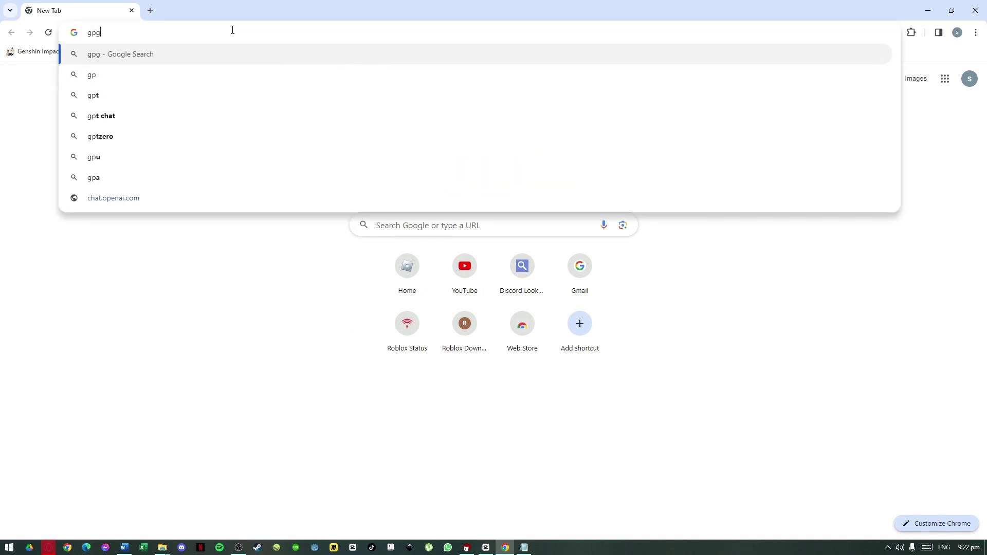
pyautogui.write('4win')
pyautogui.press('Return')
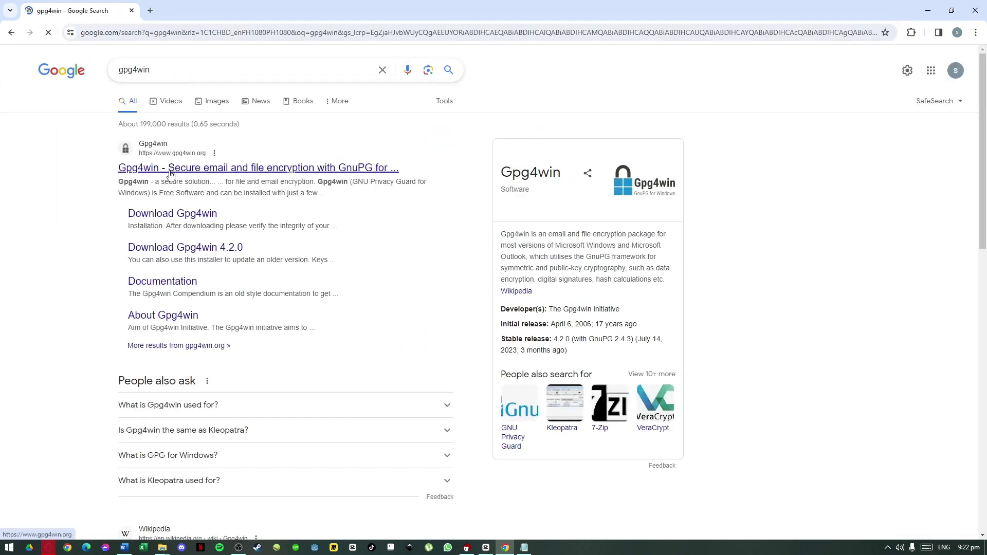
pyautogui.click(171, 173)
pyautogui.click(299, 181)
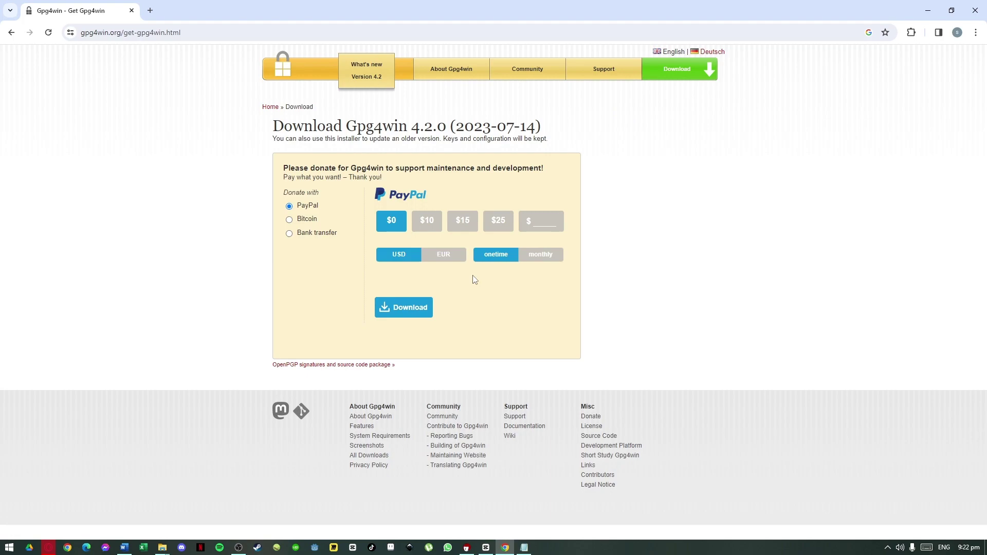
pyautogui.click(402, 309)
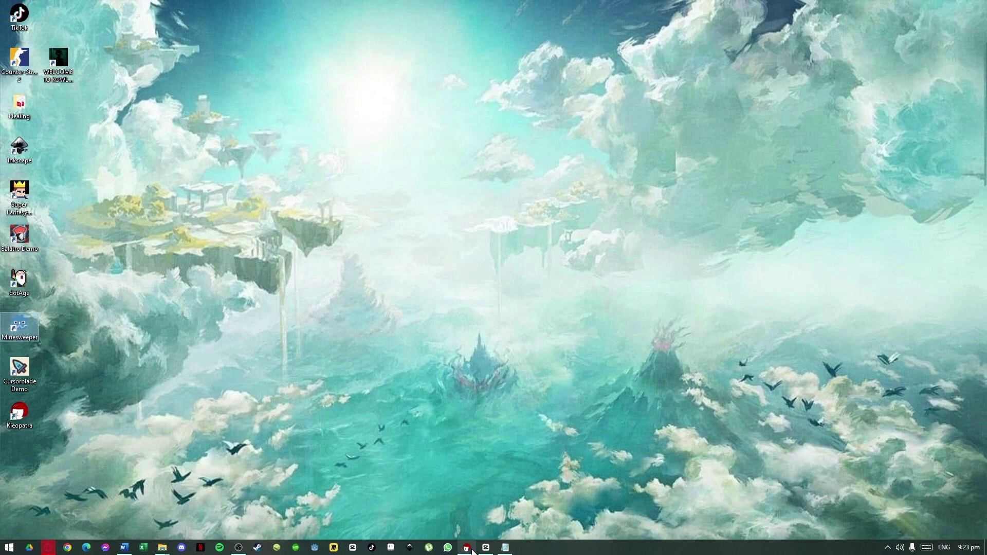
# In Kleopatra, generate a passphrase-protected 'Sample Tutorials' key pair, accepting the insecure-passphrase warning
pyautogui.click(467, 548)
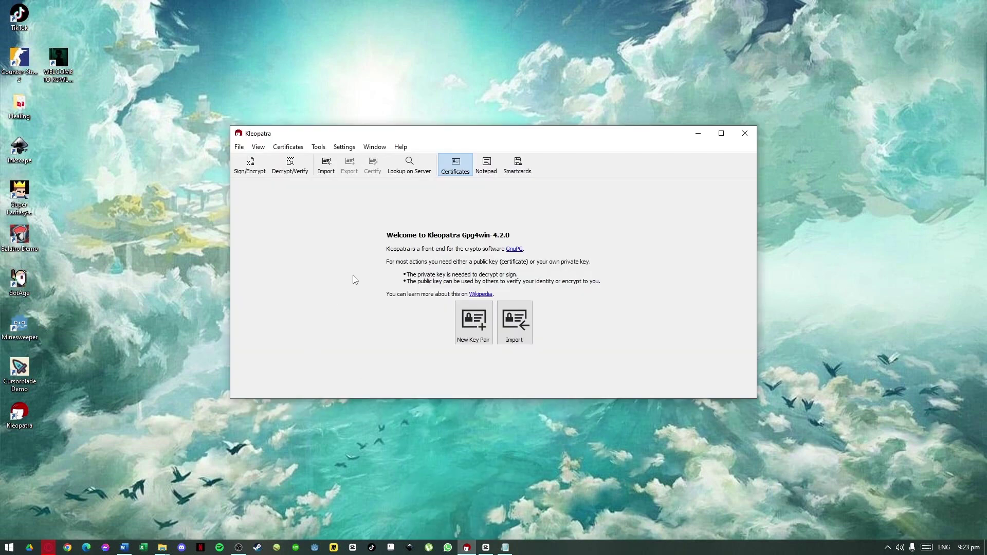
pyautogui.click(474, 333)
pyautogui.write('Sa')
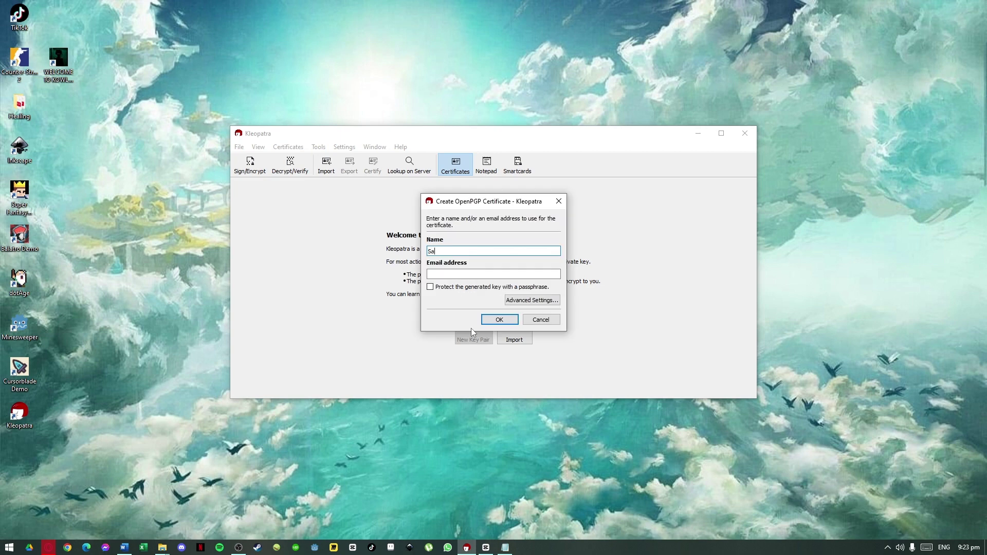
pyautogui.write('mple Tutorials')
pyautogui.click(430, 286)
pyautogui.click(500, 320)
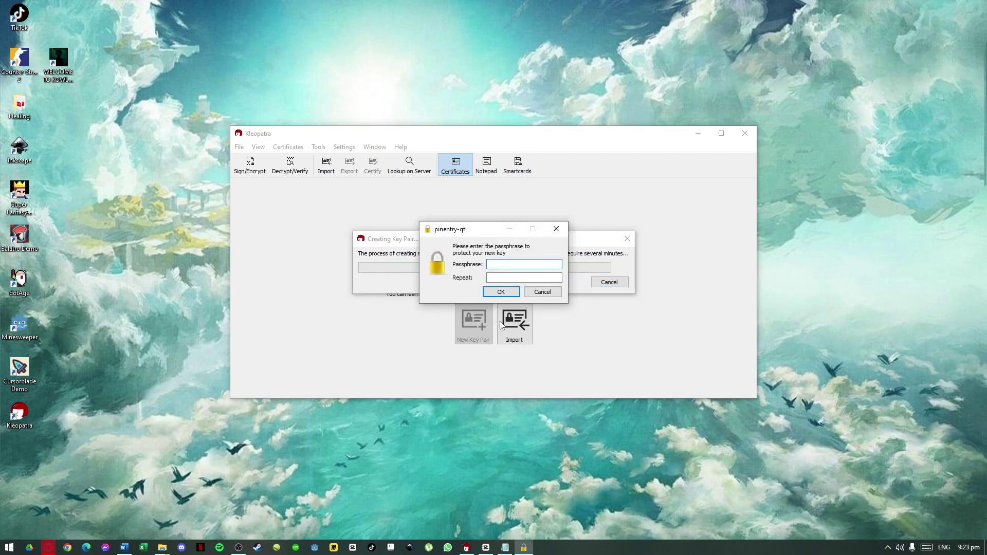
pyautogui.write('password')
pyautogui.press('Tab')
pyautogui.write('password')
pyautogui.press('Return')
pyautogui.click(470, 289)
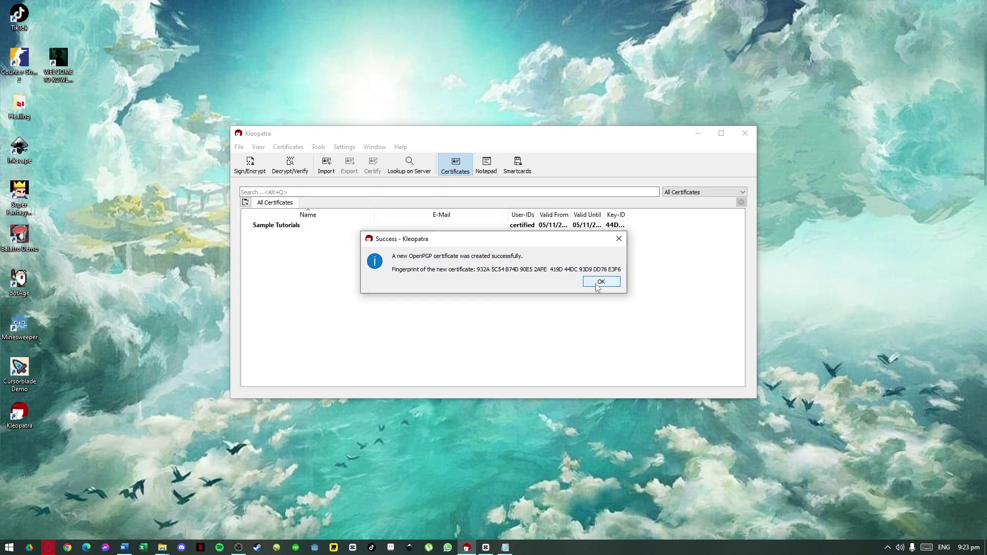
# Back up the Sample Tutorials secret key to a file, confirming with its passphrase
pyautogui.click(598, 287)
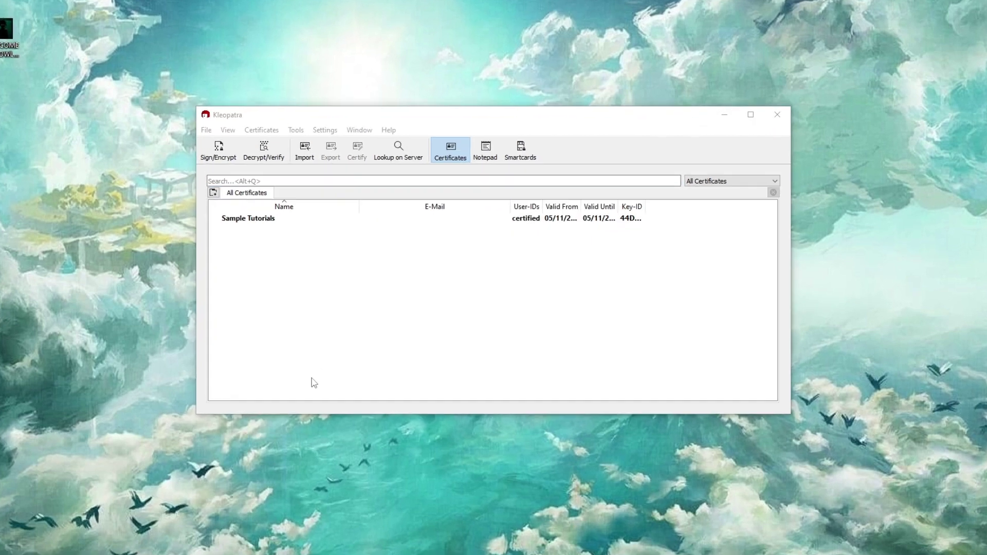
pyautogui.rightClick(296, 228)
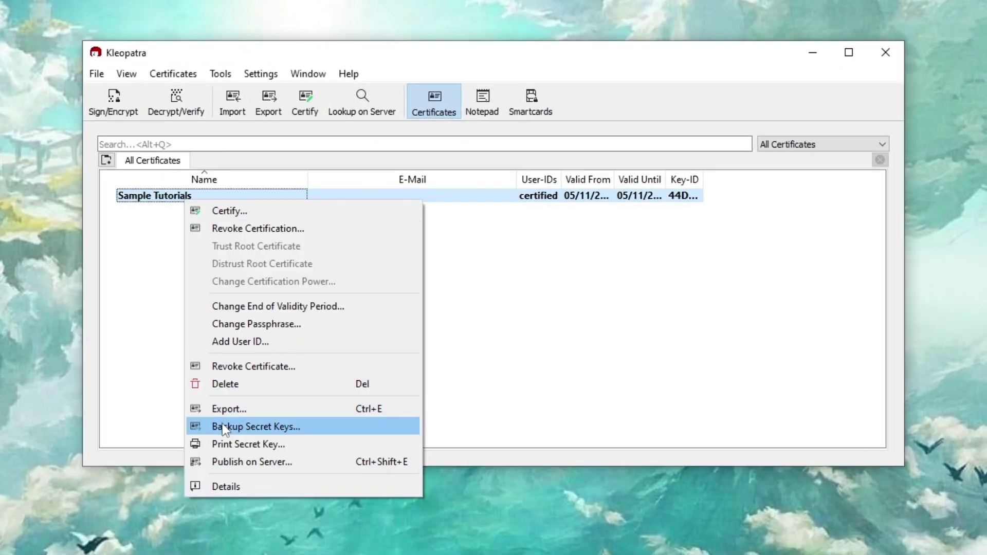
pyautogui.click(223, 423)
pyautogui.click(381, 406)
pyautogui.press('Return')
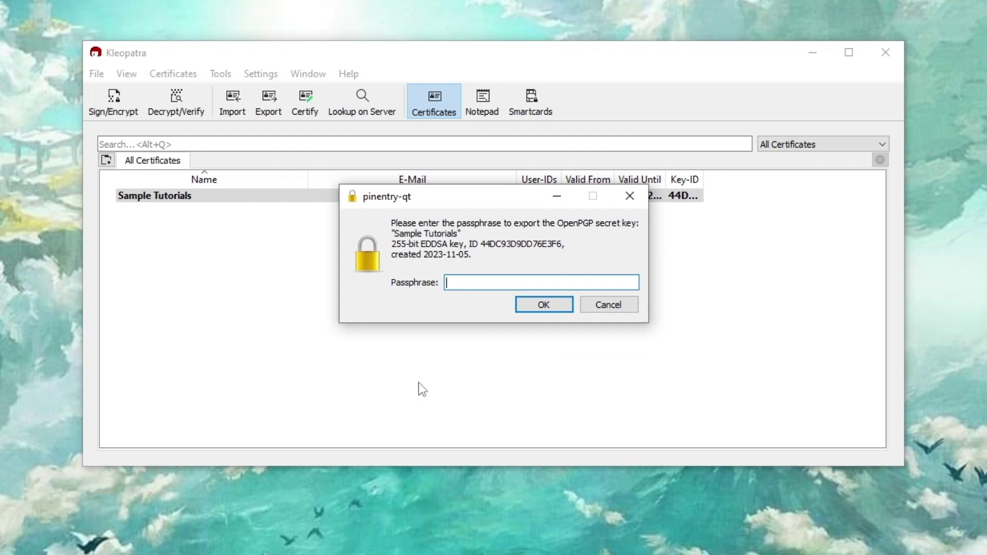
pyautogui.write('*************')
pyautogui.press('Return')
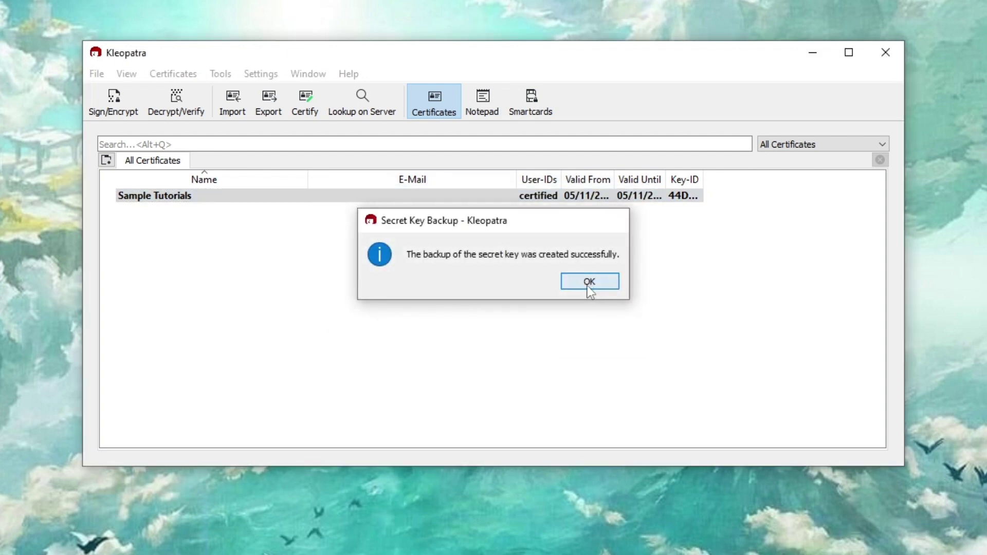
pyautogui.click(588, 282)
# Export the Sample Tutorials public certificate to the desktop
pyautogui.rightClick(183, 202)
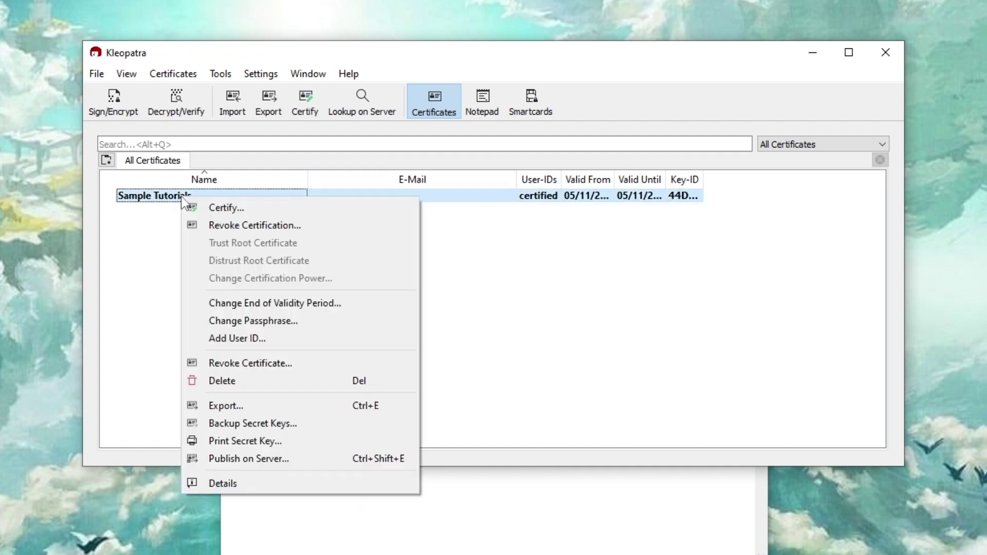
pyautogui.click(234, 408)
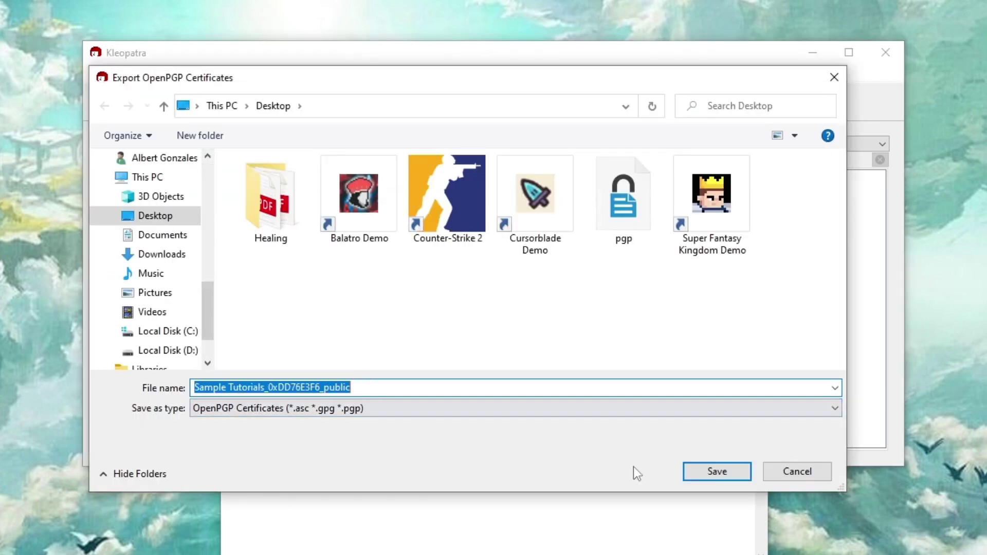
pyautogui.click(717, 471)
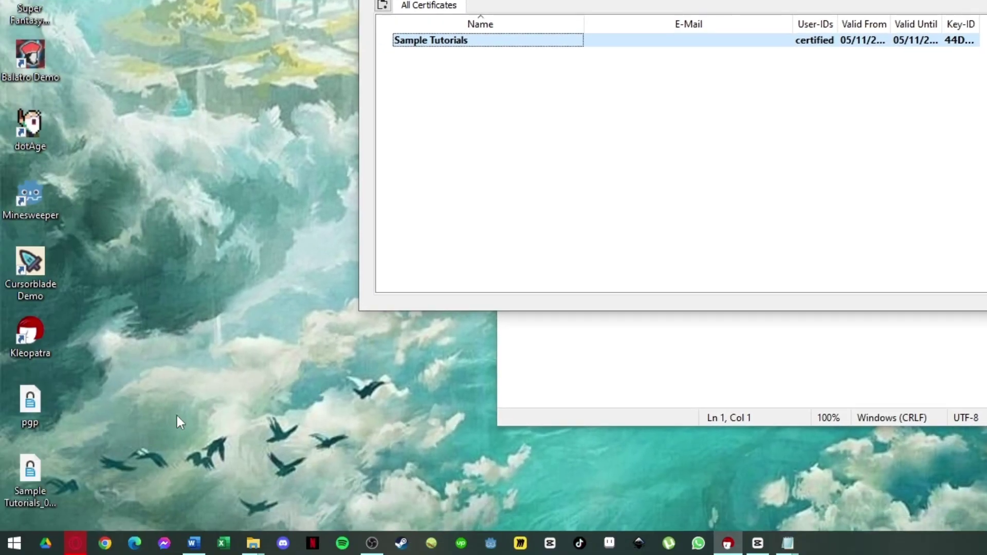
# Open the exported public key file in Notepad, widen it, and select the whole key block
pyautogui.rightClick(51, 477)
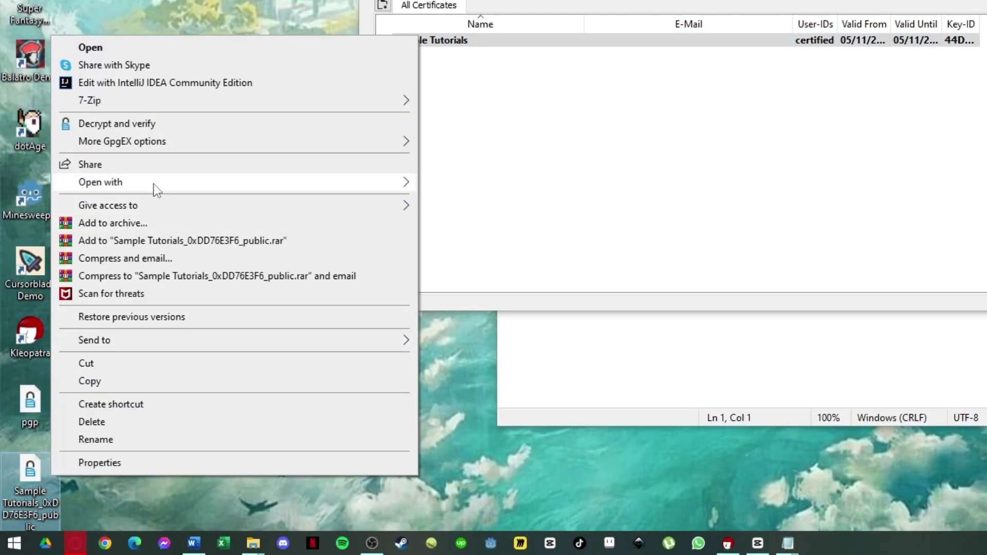
pyautogui.moveTo(100, 183)
pyautogui.click(455, 203)
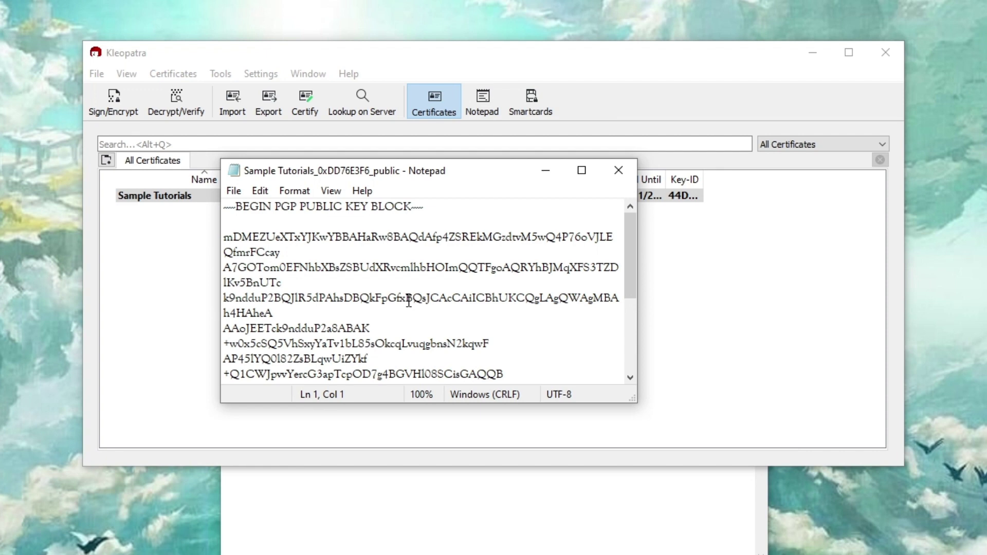
pyautogui.moveTo(639, 403)
pyautogui.mouseDown()
pyautogui.moveTo(753, 403)
pyautogui.moveTo(815, 518)
pyautogui.mouseUp()
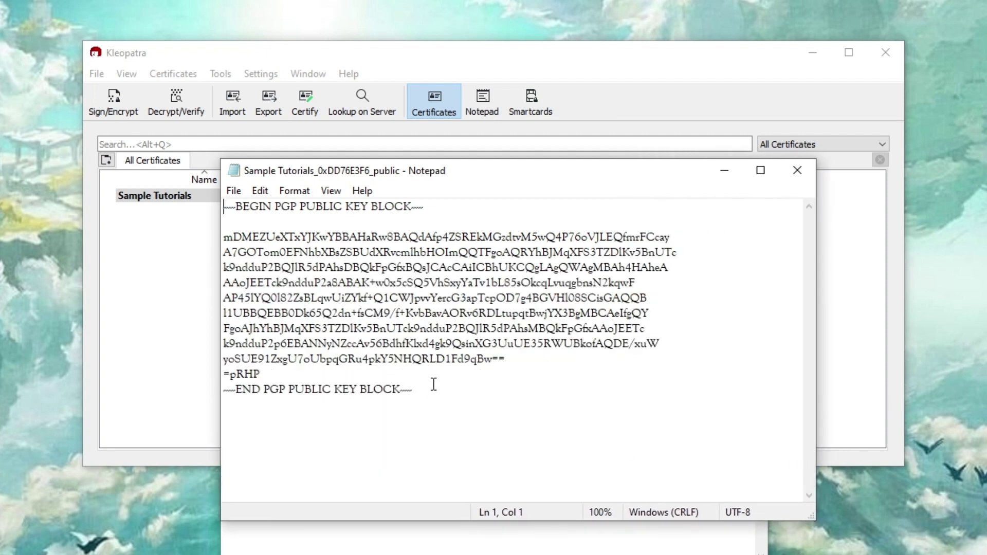
pyautogui.click(542, 536)
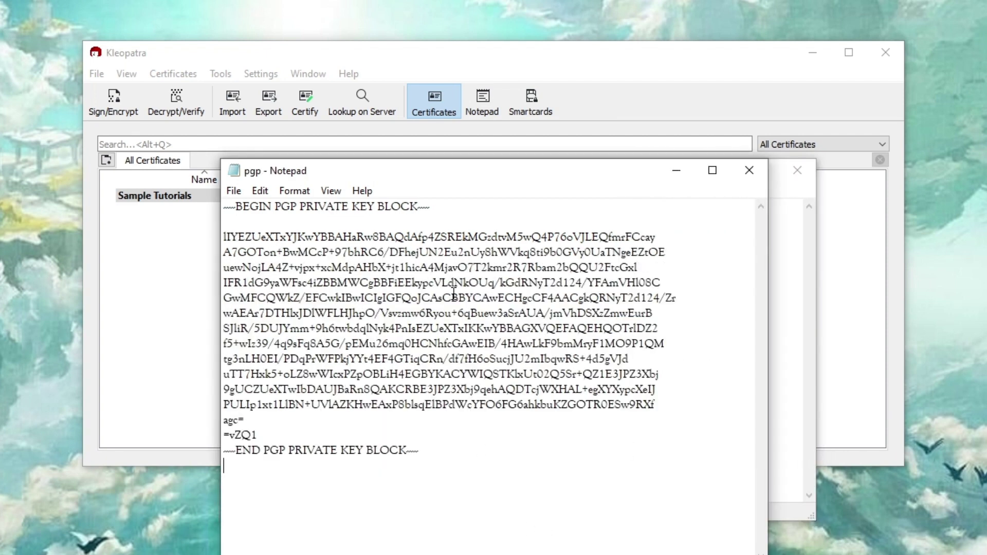
pyautogui.click(676, 171)
pyautogui.moveTo(458, 398); pyautogui.dragTo(210, 209)
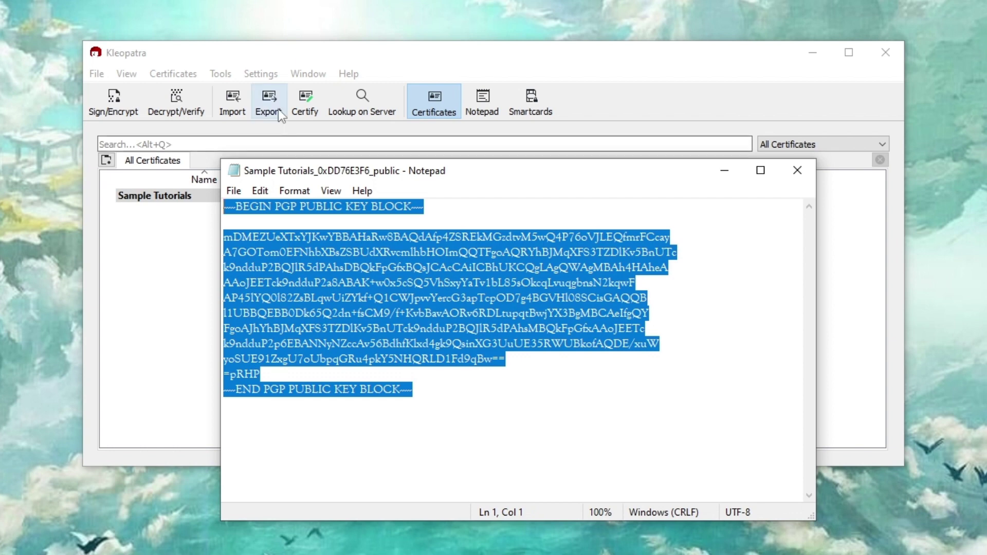
# Import the copied public key with Kleopatra's Clipboard Certificate Import and confirm the result
pyautogui.click(241, 62)
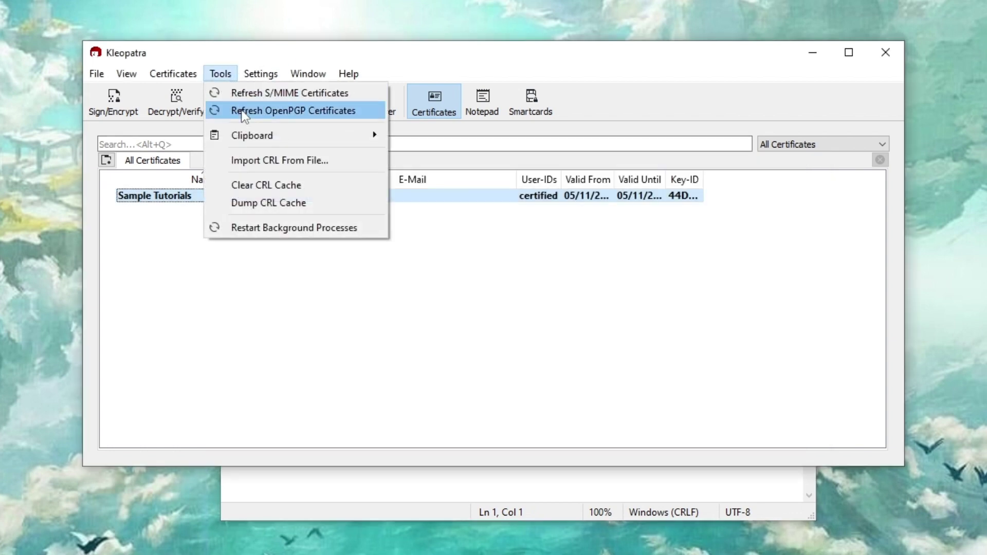
pyautogui.moveTo(253, 135)
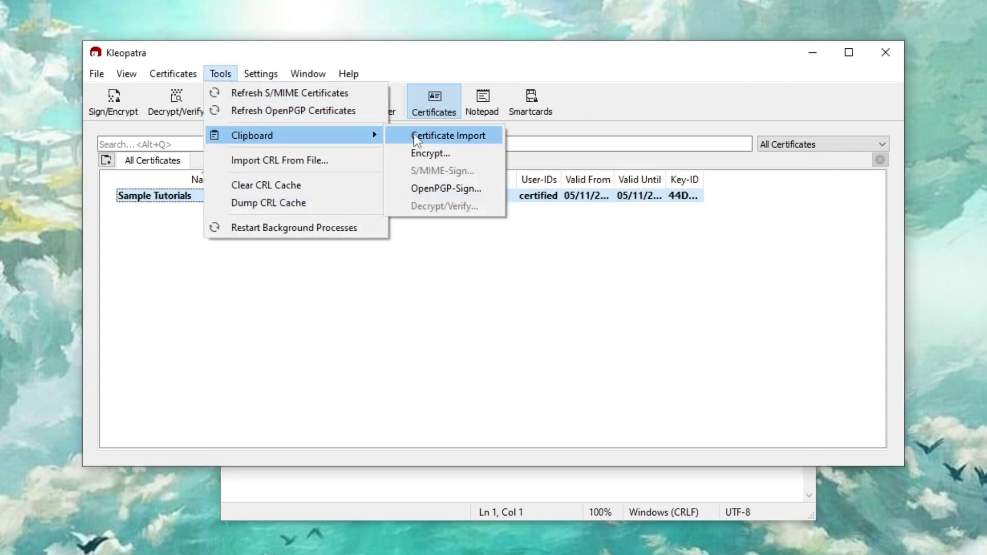
pyautogui.click(416, 138)
pyautogui.click(541, 311)
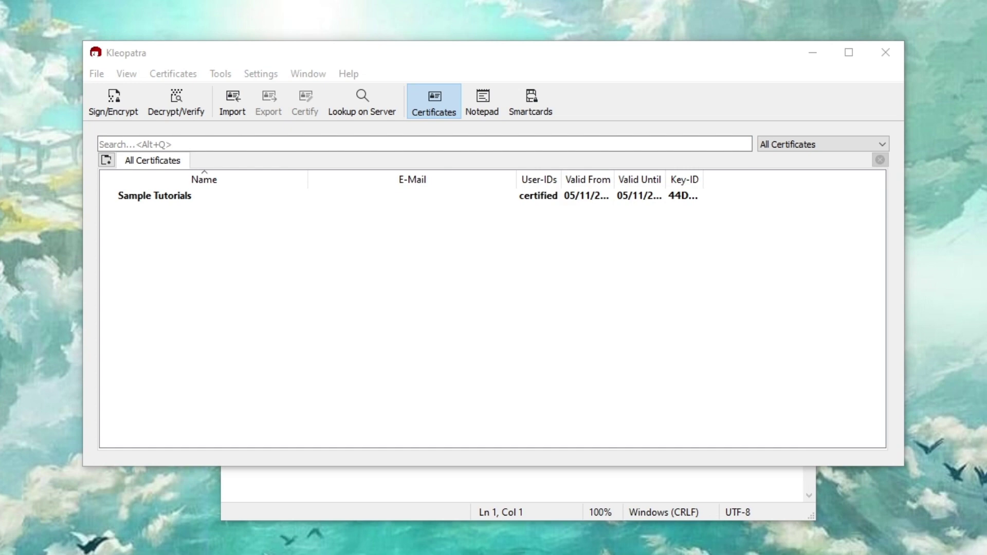
pyautogui.write('this is a secret message')
# Encrypt the clipboard text 'this is a secret message' for recipient Sample Tutorials
pyautogui.hotkey('ctrl', 'a')
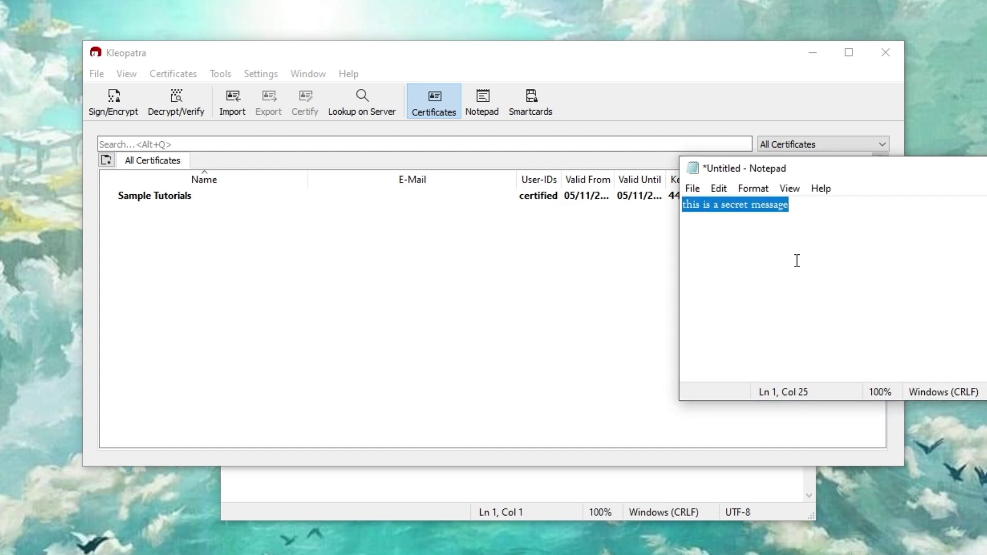
pyautogui.click(225, 75)
pyautogui.moveTo(252, 136)
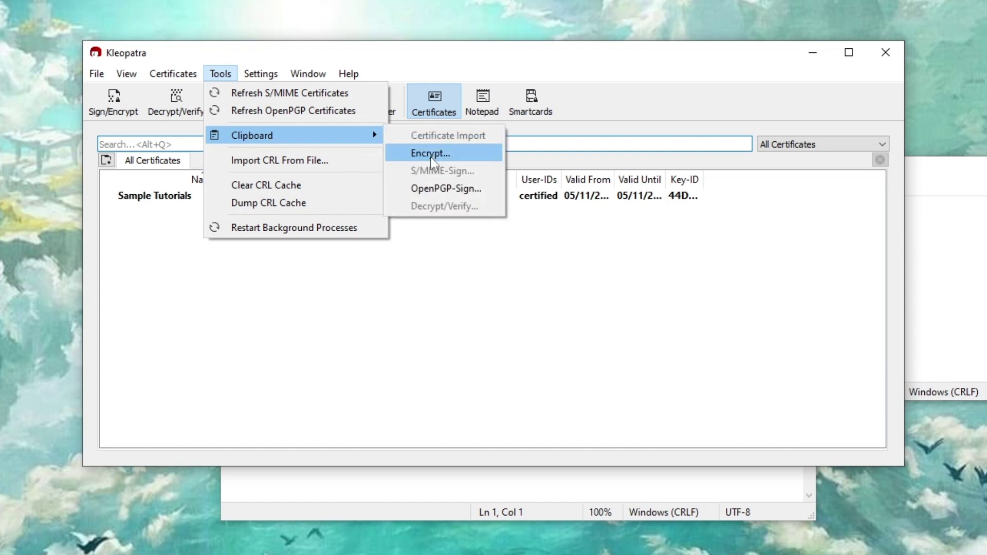
pyautogui.click(431, 154)
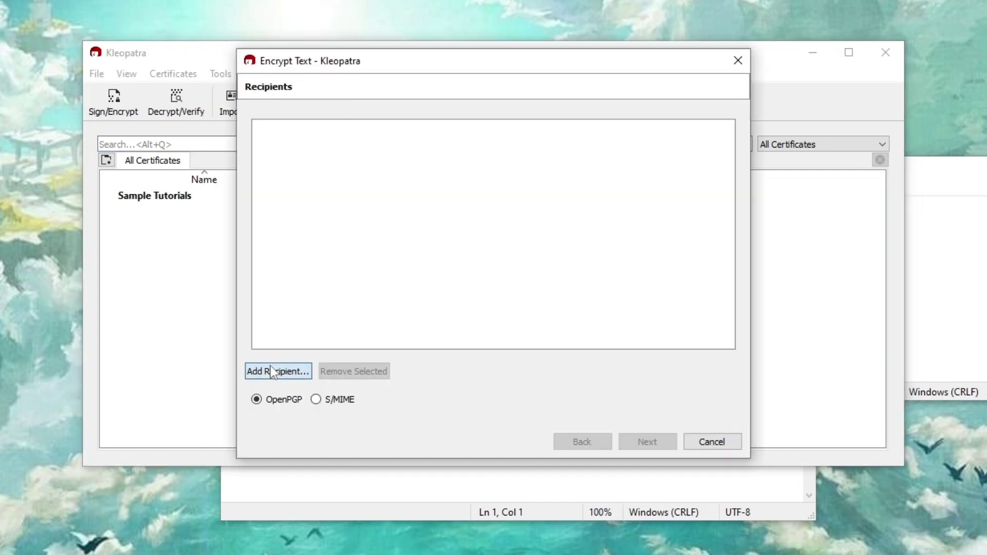
pyautogui.click(271, 371)
pyautogui.click(346, 248)
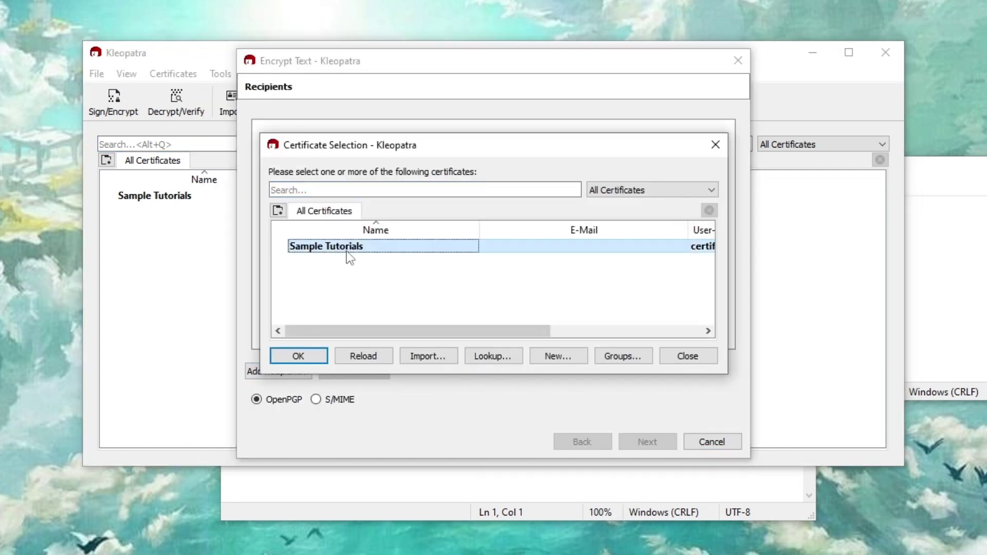
pyautogui.click(312, 355)
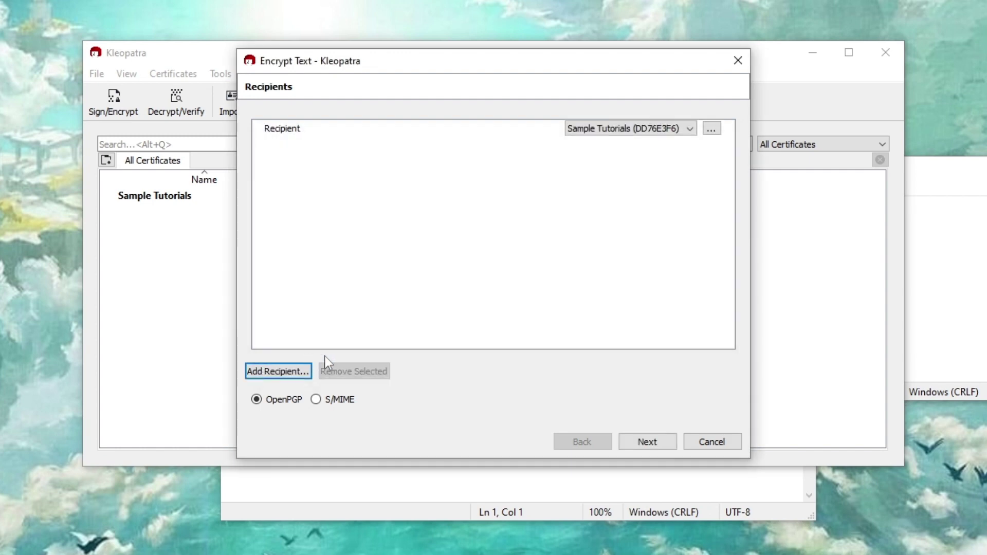
pyautogui.click(643, 445)
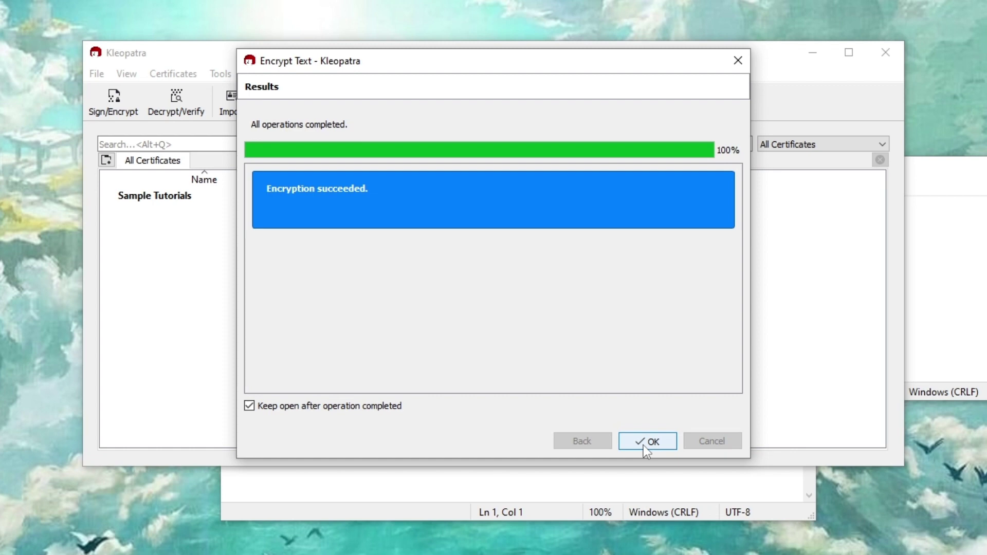
pyautogui.click(643, 443)
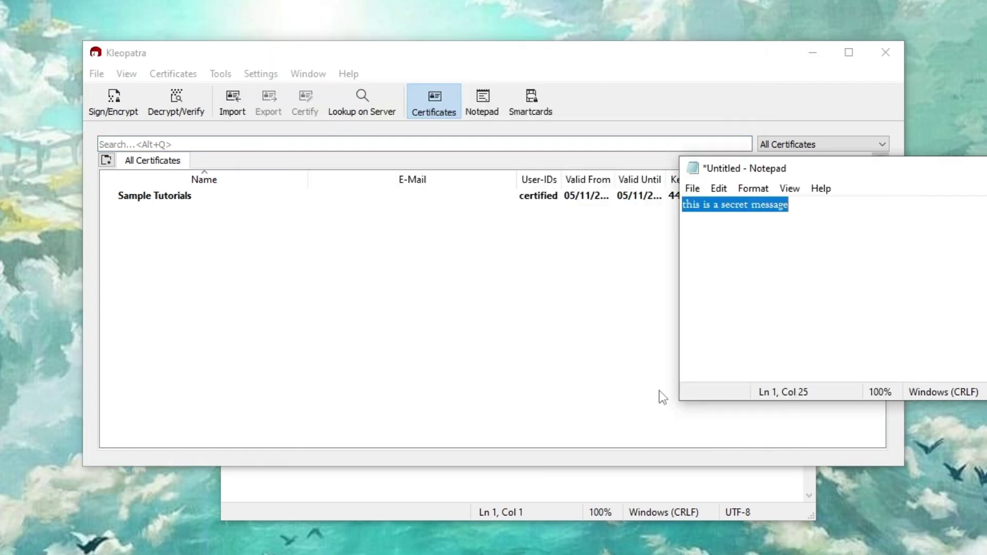
pyautogui.click(851, 226)
# Paste the encrypted PGP MESSAGE block below the secret message in Notepad and select it
pyautogui.press('Return')
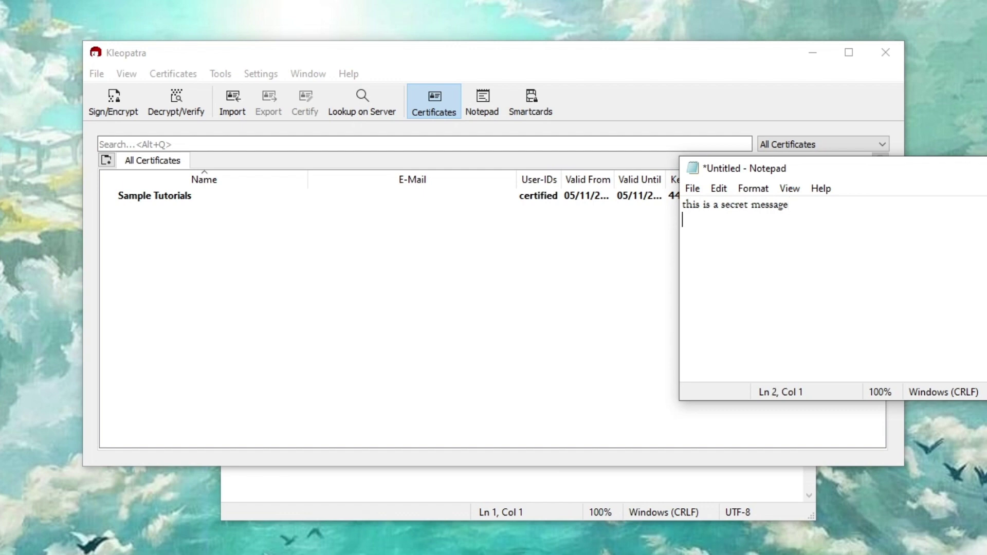
pyautogui.hotkey('ctrl', 'a')
pyautogui.hotkey('ctrl', 'v')
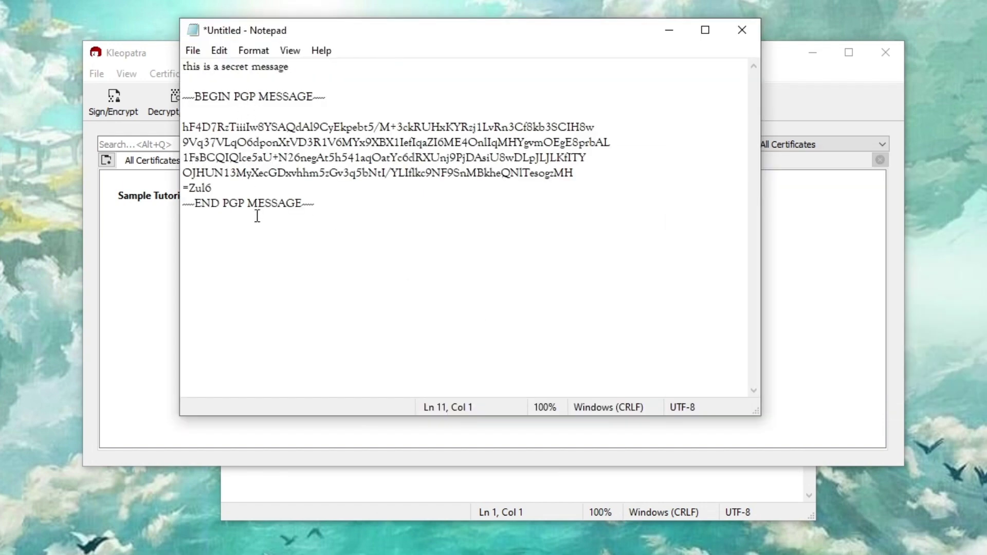
pyautogui.moveTo(317, 204); pyautogui.dragTo(183, 96)
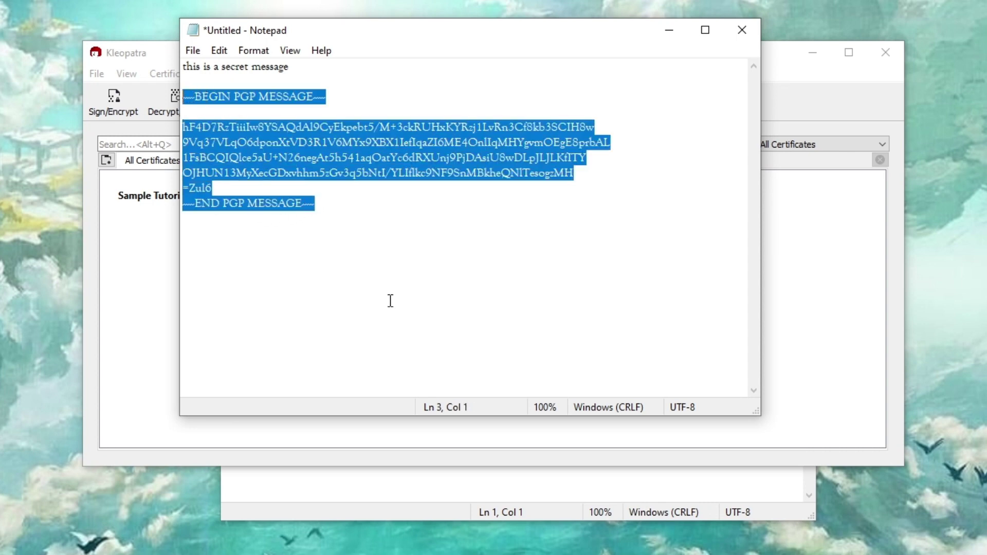